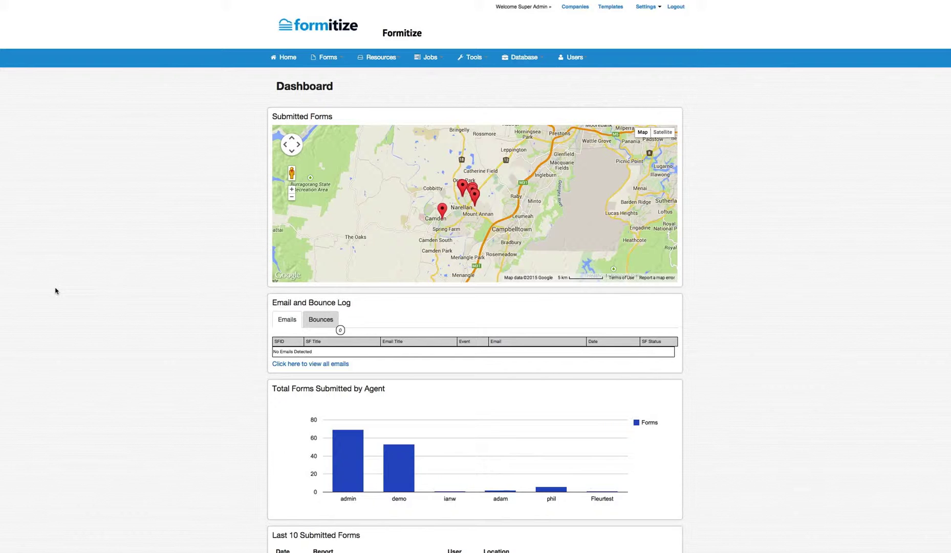
- Open the Camden marker's info window to see the 'Formitize Demonstration - CLONE' submission details
left_click(741, 241)
- Show the Camden submission's details, then scroll down toward the Last 10 Submitted Forms table
left_click(441, 211)
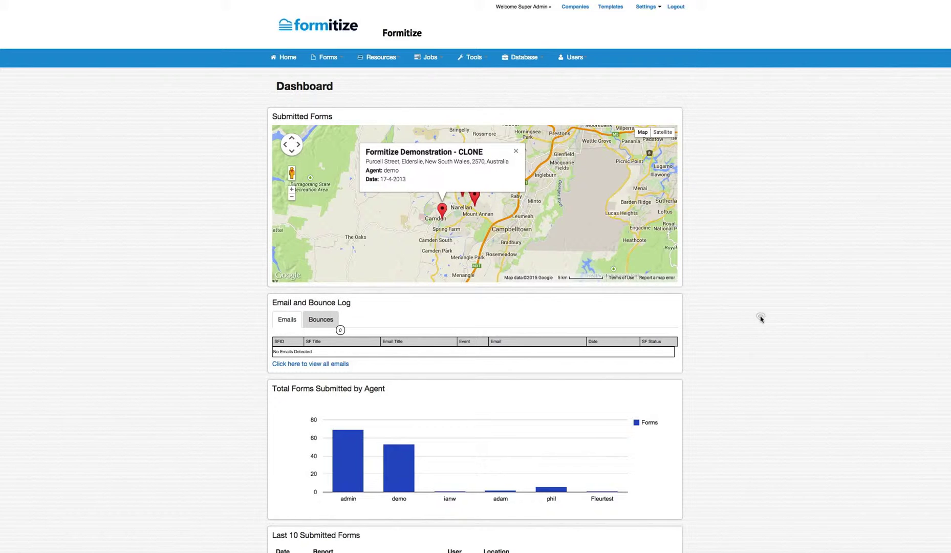
scroll(761, 317, "down", 2)
scroll(475, 276, "down", 5)
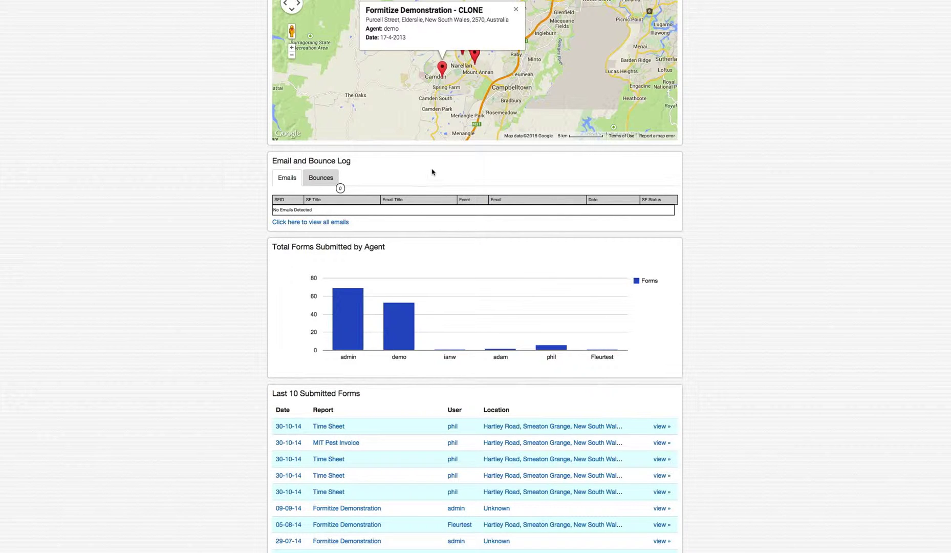
- Switch the Email and Bounce Log to Bounces (none detected) and scroll down to the Photo Stream
left_click(321, 178)
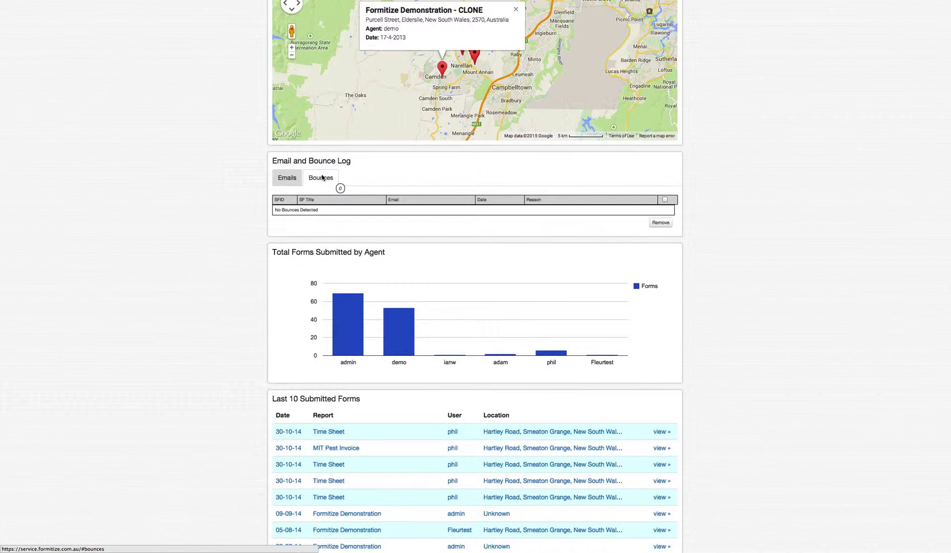
scroll(798, 225, "down", 2)
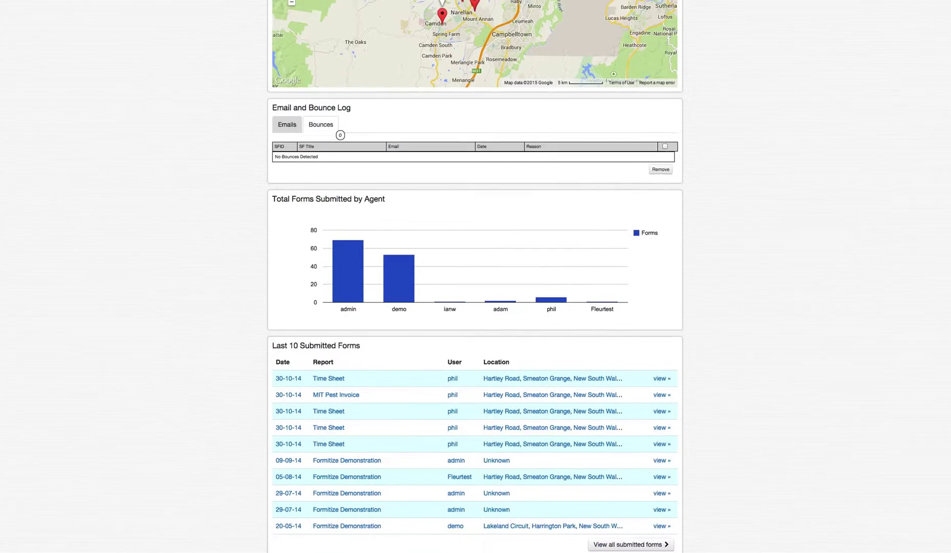
scroll(794, 225, "down", 1)
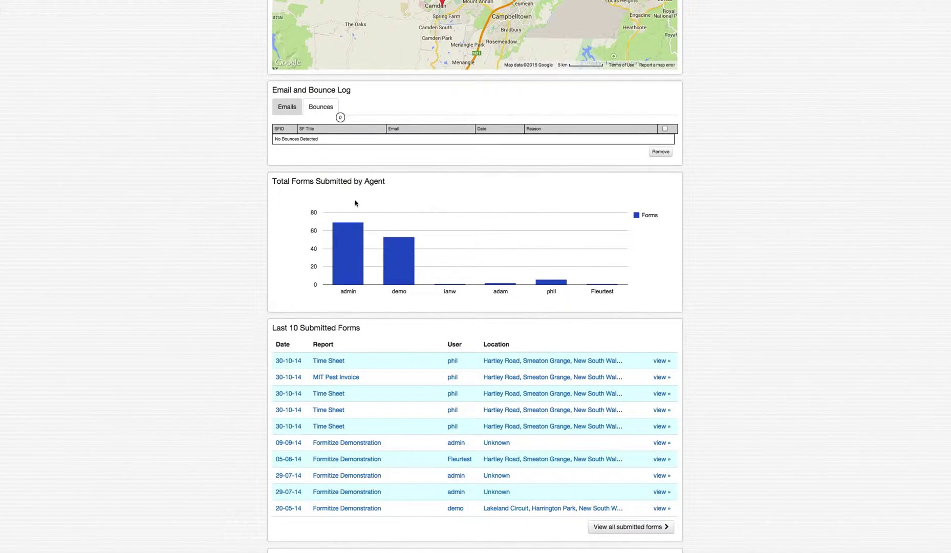
mouse_move(349, 251)
scroll(735, 280, "down", 3)
scroll(475, 277, "down", 2)
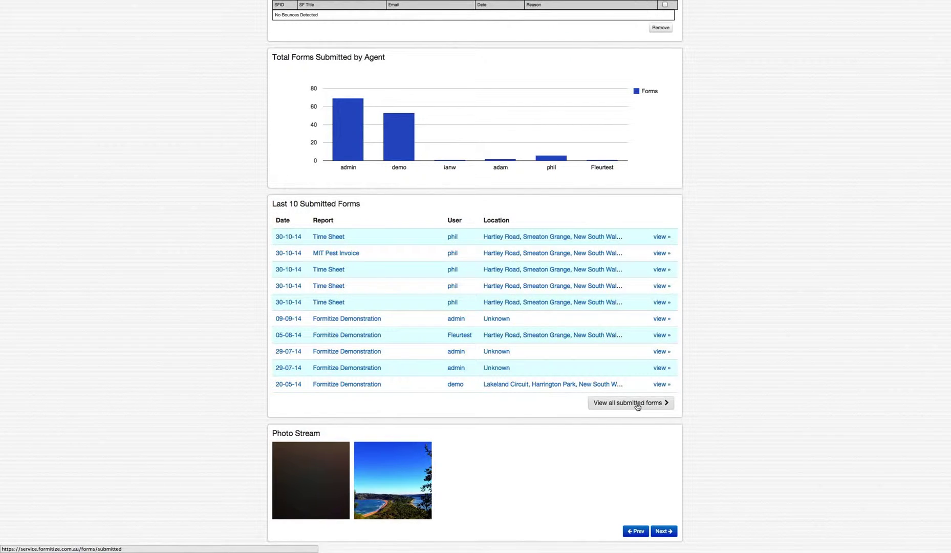
scroll(757, 422, "down", 2)
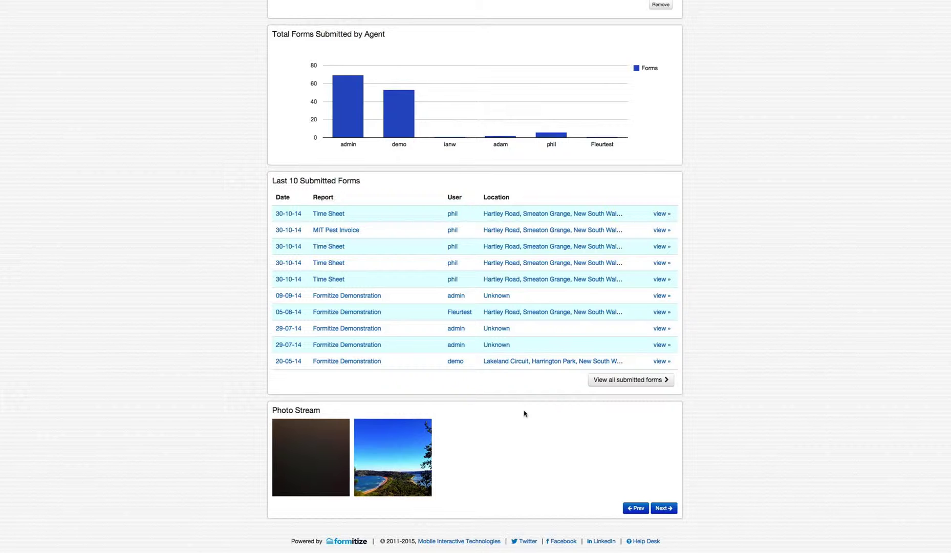
left_click(409, 456)
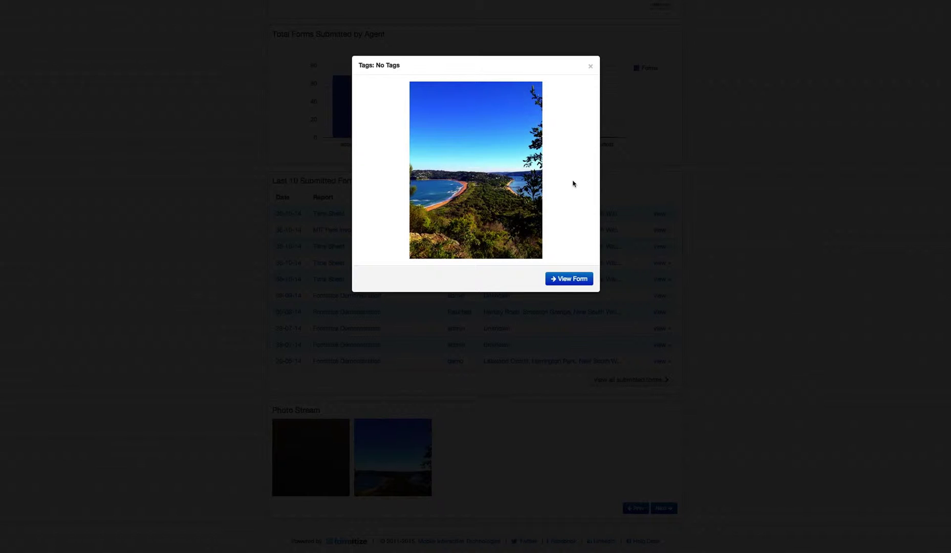
left_click(590, 68)
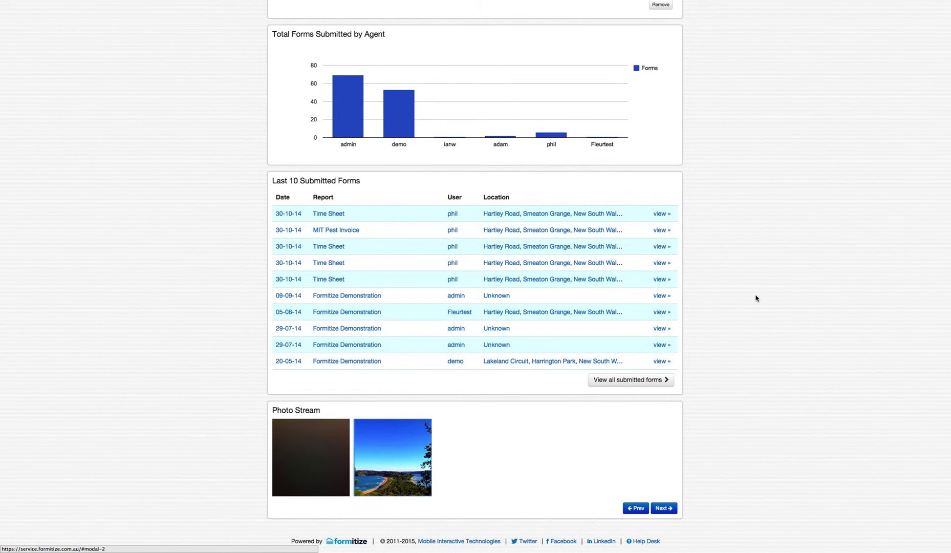
scroll(755, 297, "up", 5)
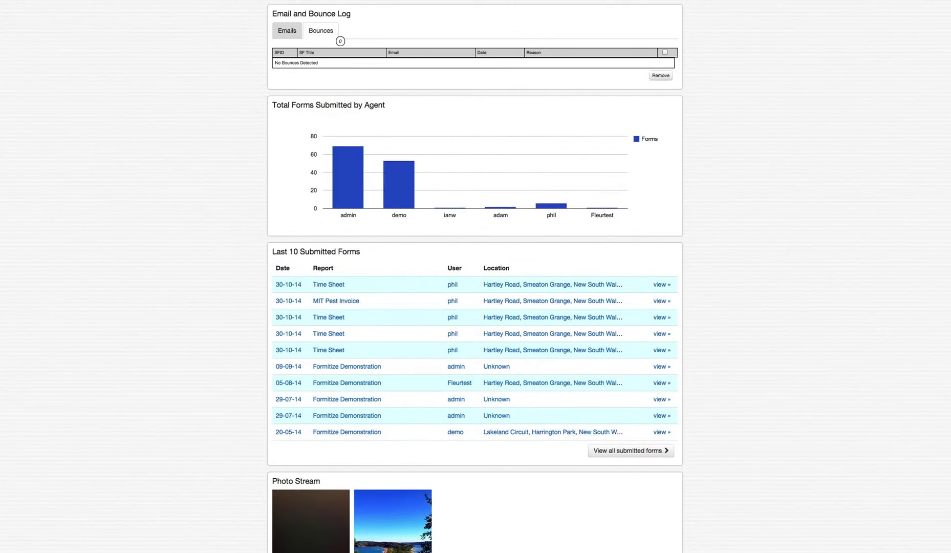
- Scroll back to the top of the dashboard and open the Forms menu
scroll(488, 271, "up", 5)
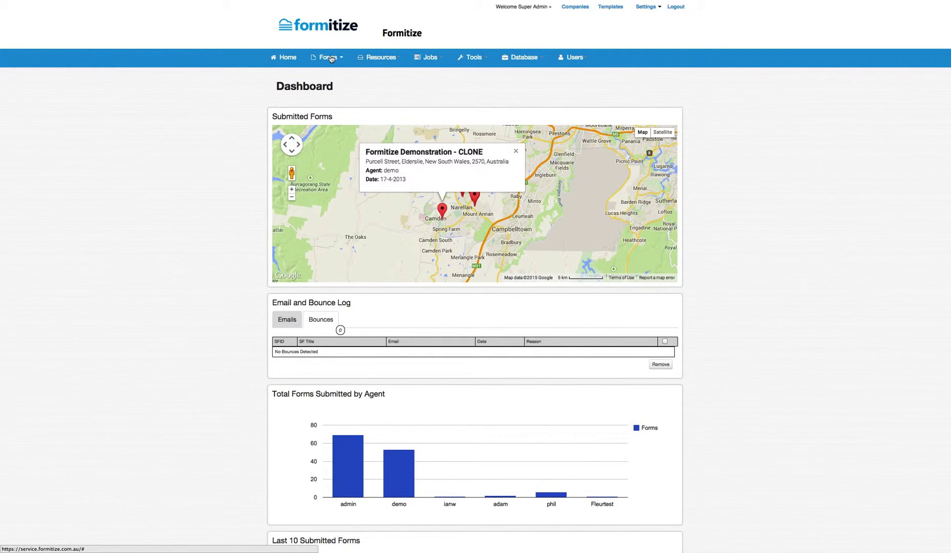
left_click(331, 58)
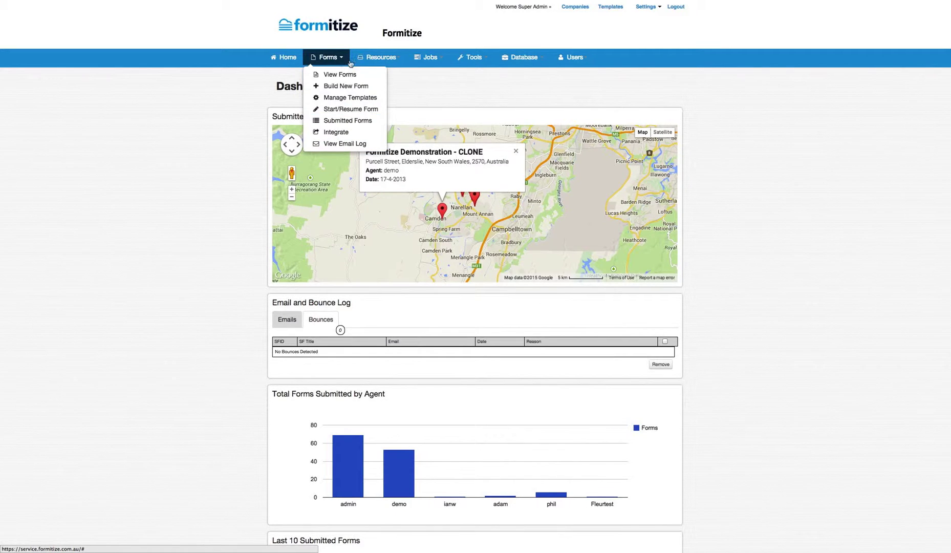
- Open Forms > Submitted Forms, check the ID filter choices, and toggle select-all on and off
left_click(347, 121)
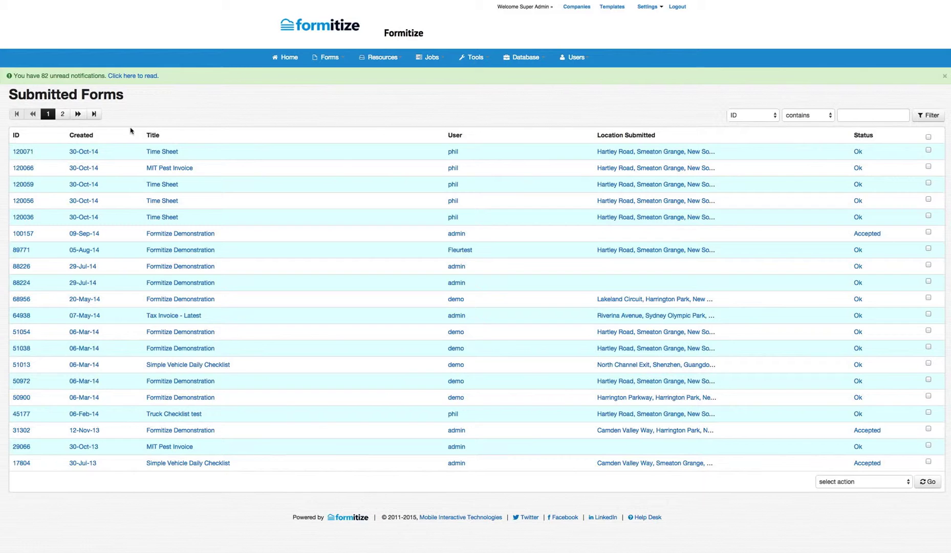
left_click(776, 117)
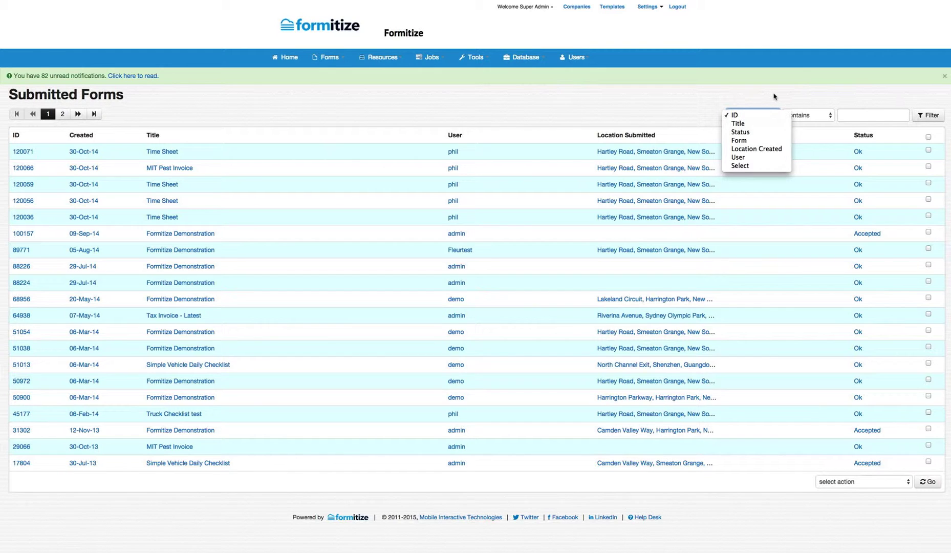
left_click(773, 96)
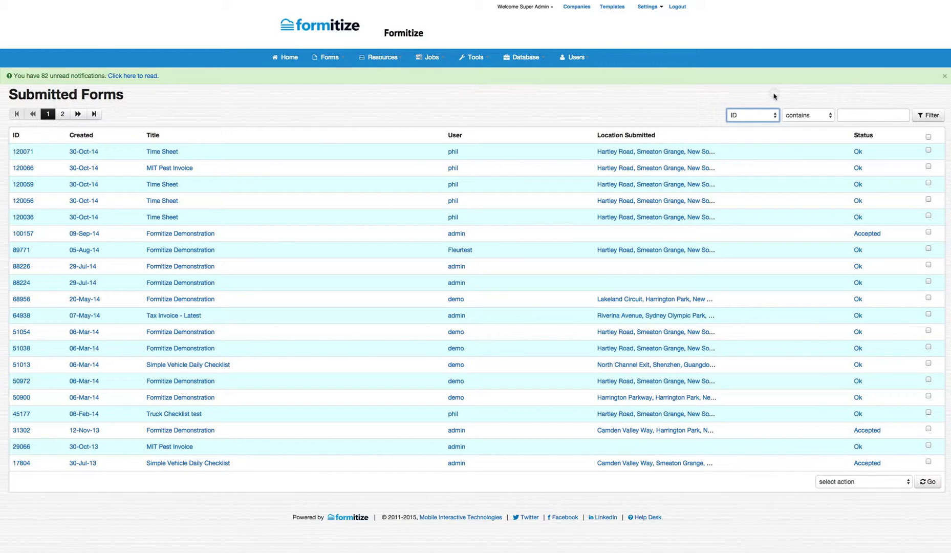
left_click(928, 137)
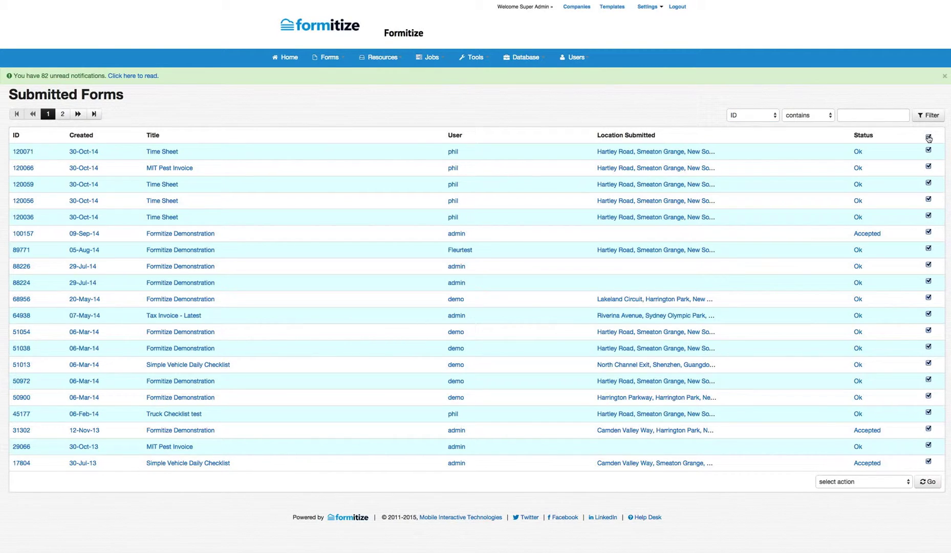
left_click(928, 137)
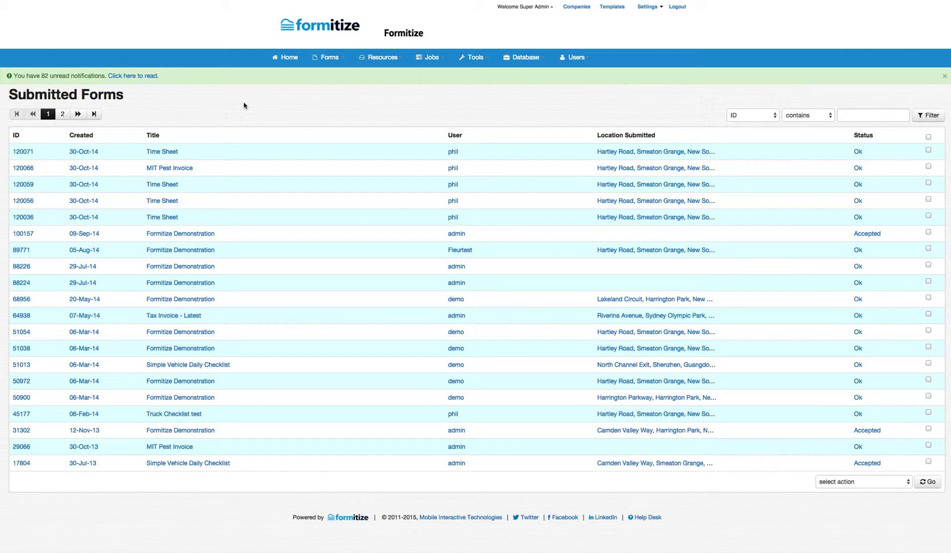
- Open the latest Time Sheet submission for editing, viewing its Title field and Sign On/Off choices unchanged
left_click(166, 152)
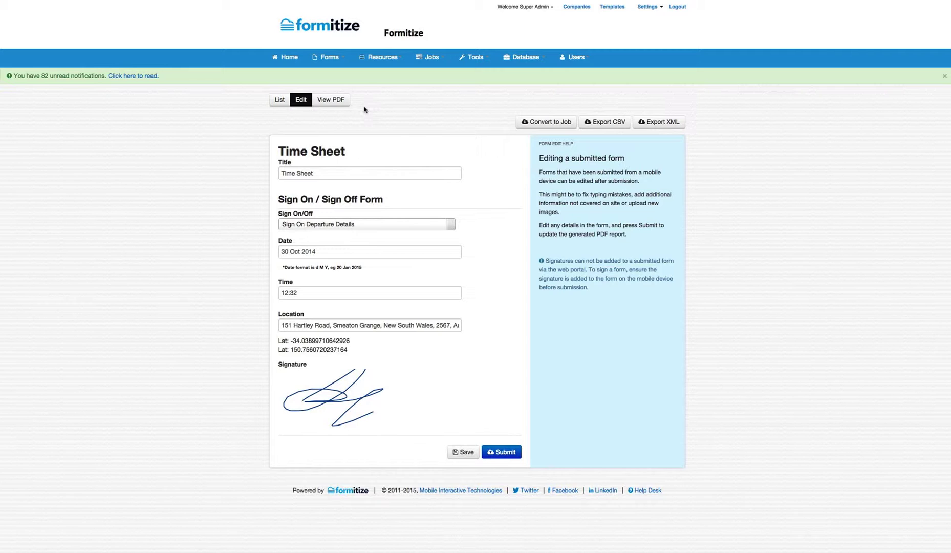
left_click(325, 174)
left_click(399, 228)
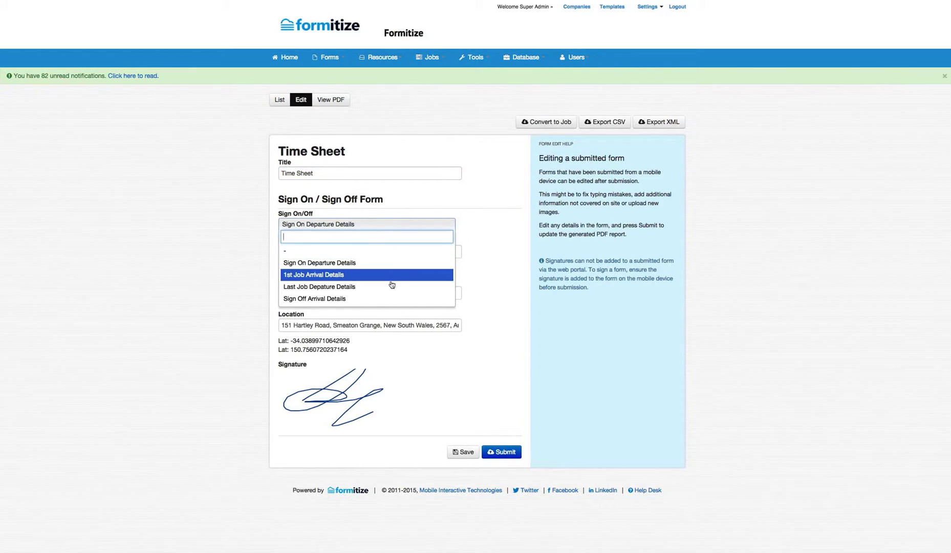
left_click(494, 264)
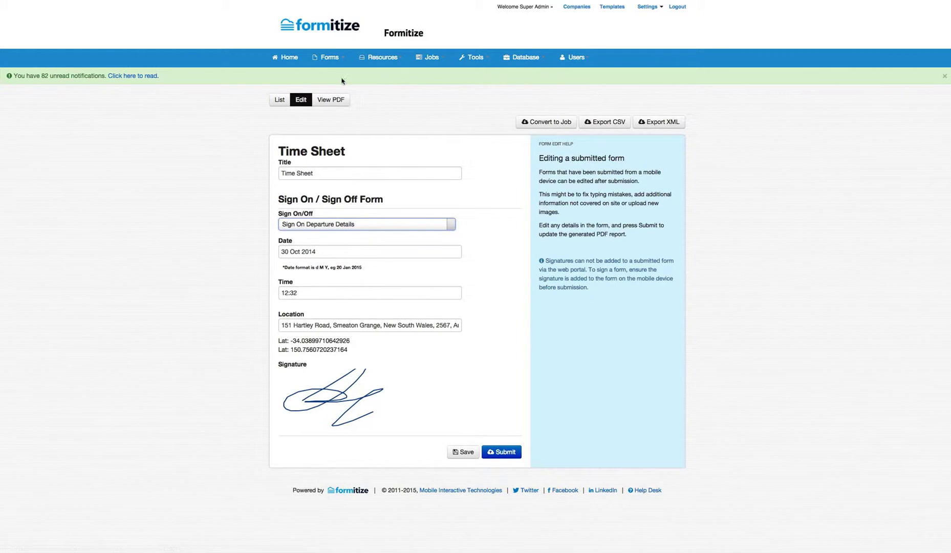
- Open Resources > History to review resource additions, updates and deletions such as Hazard Labels
left_click(379, 56)
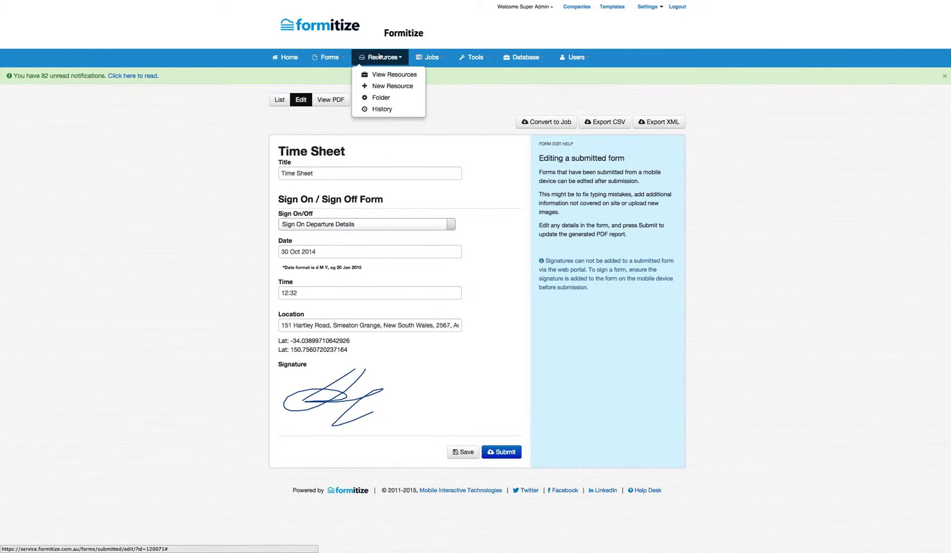
left_click(382, 109)
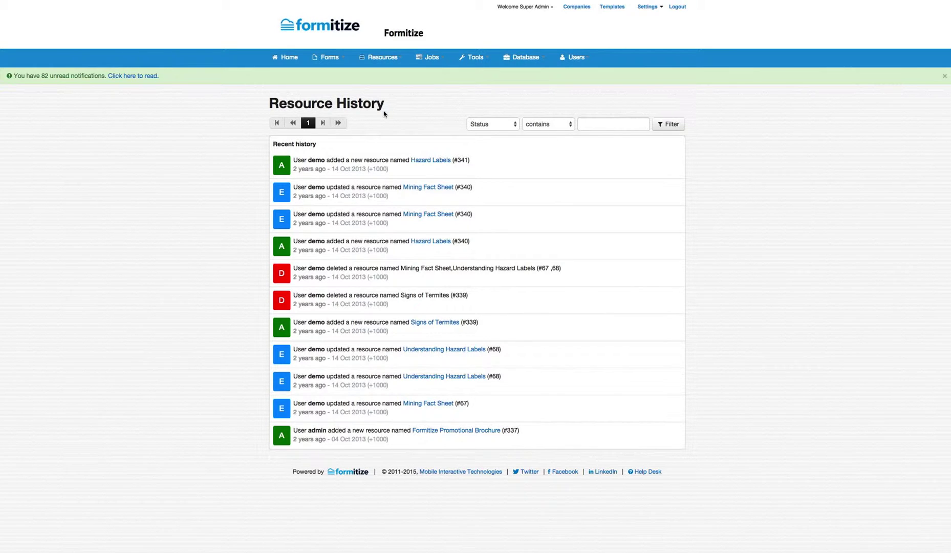
left_click(387, 58)
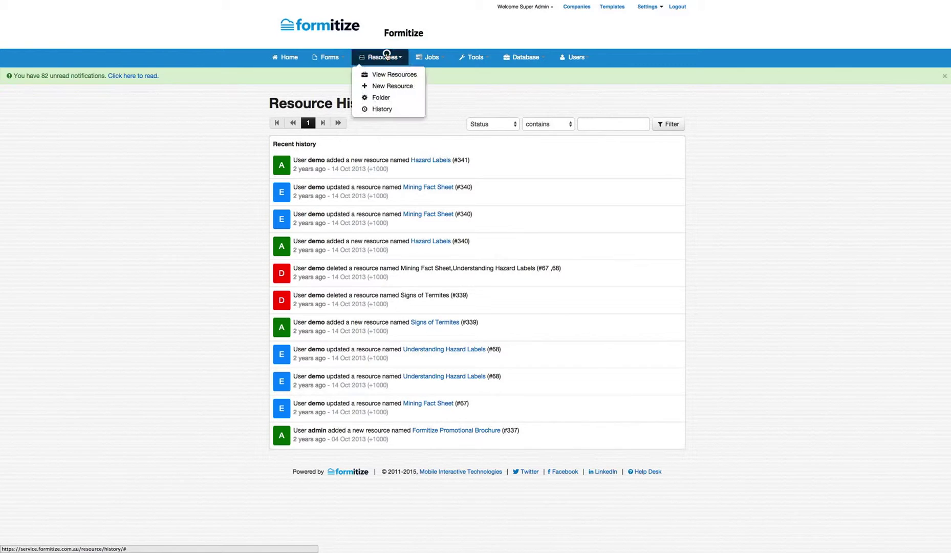
- Open the blank New Resource form from the Resources menu
left_click(399, 85)
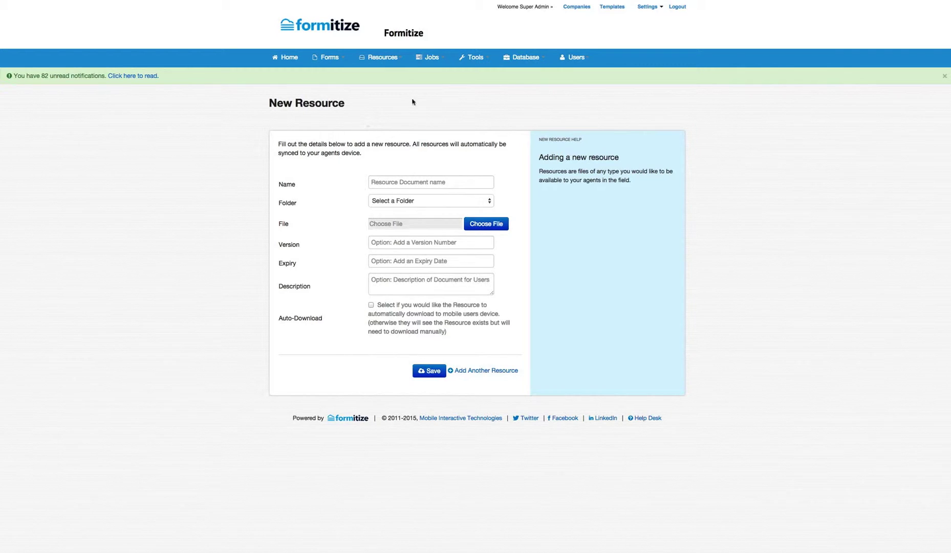
- Open the Jobs menu to view options such as creating, importing, recurring jobs, Scheduler and assets
left_click(433, 59)
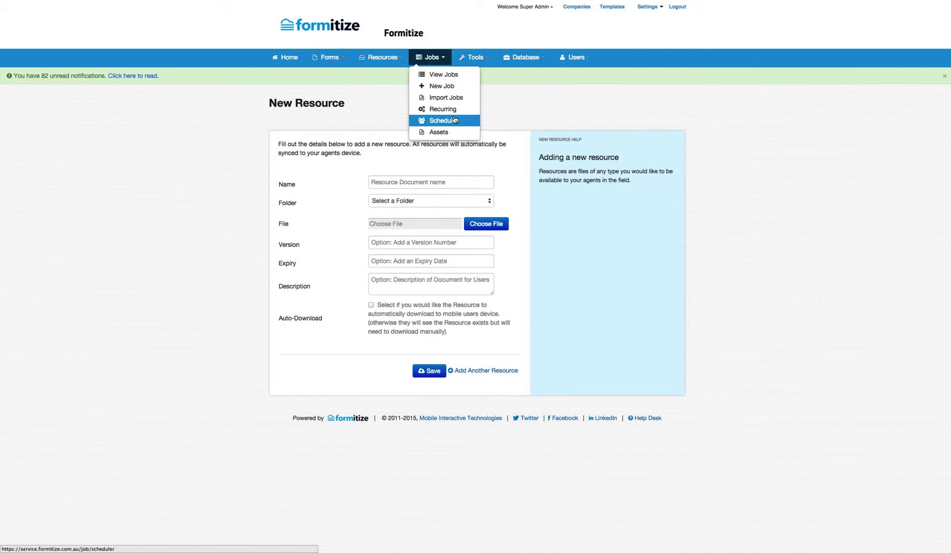
- Open Tools > CSV Report Builder and select Time Sheet in the Select form dropdown
left_click(479, 59)
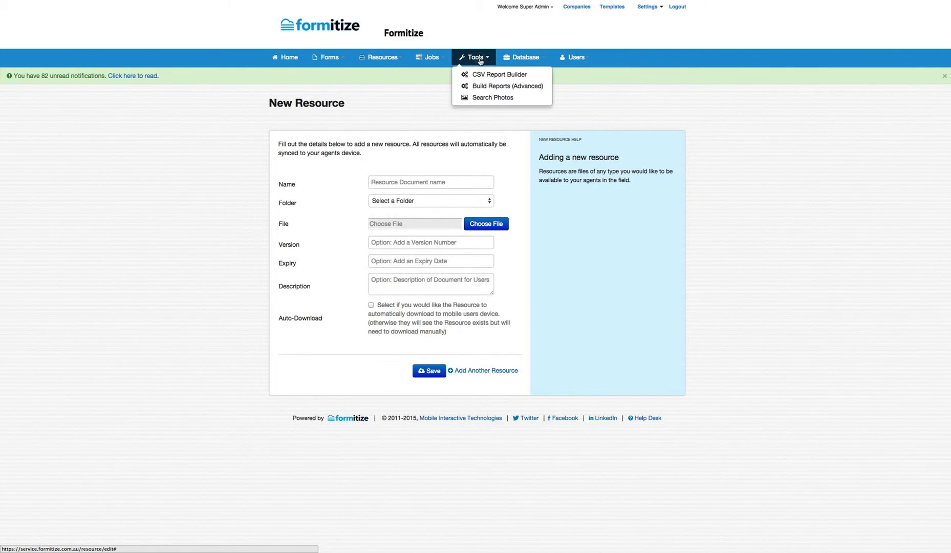
left_click(514, 75)
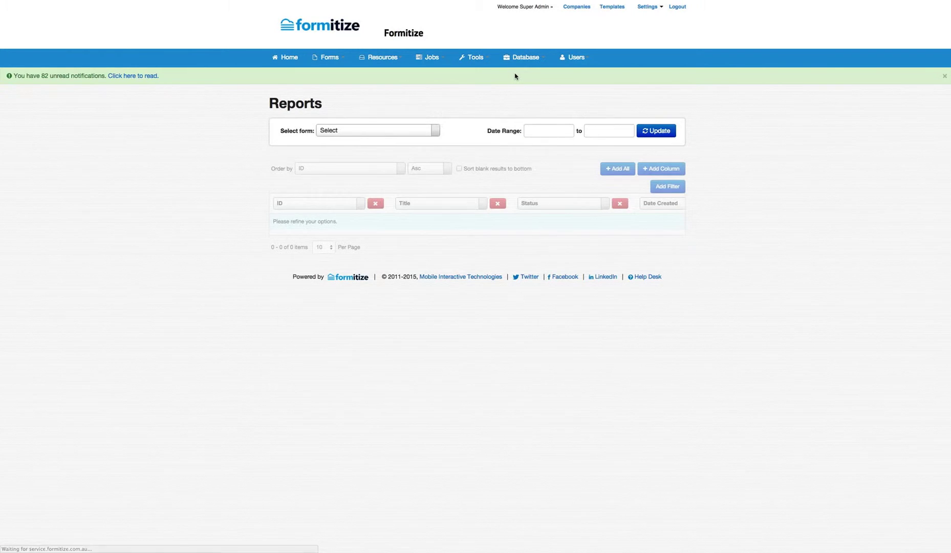
left_click(418, 132)
key("Down")
key("Down")
key("Down")
key("Down")
key("Down")
key("Up")
key("Up")
key("Up")
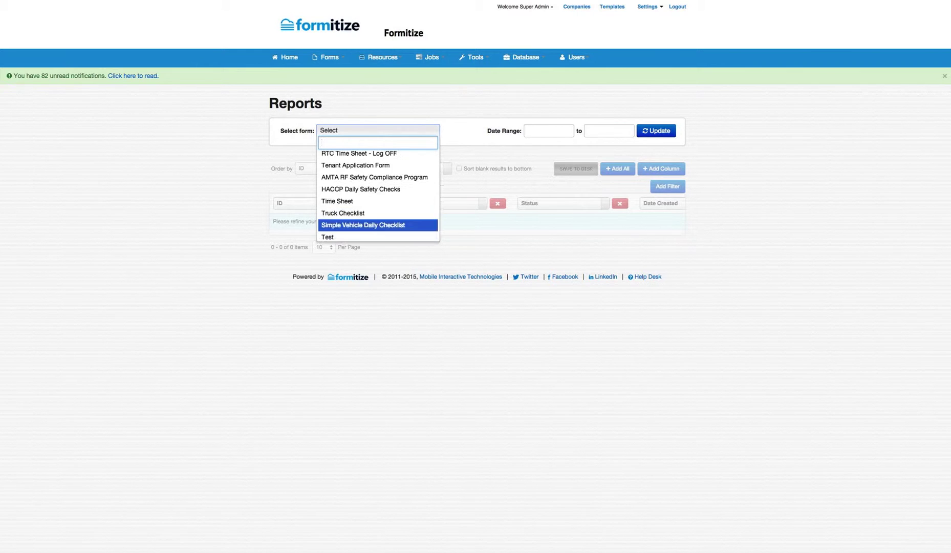
left_click(377, 202)
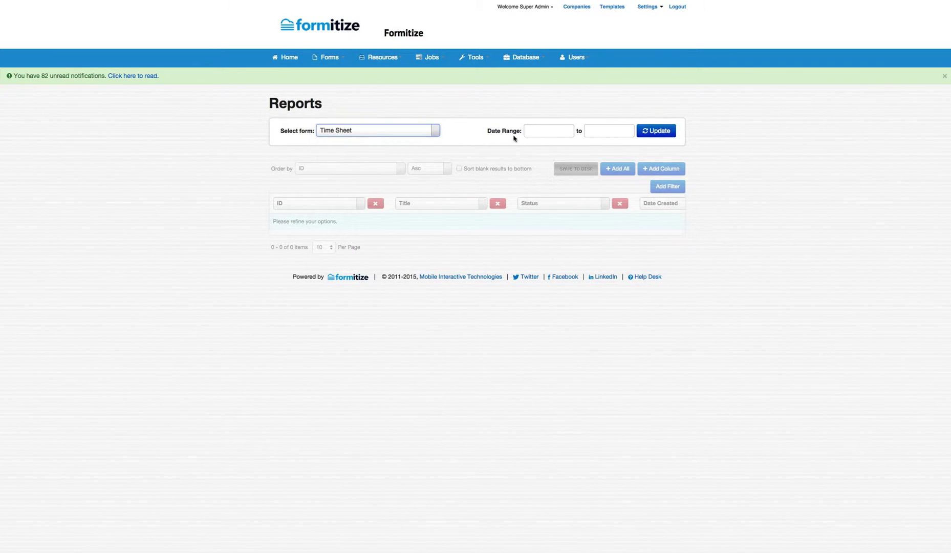
- Load the six Time Sheet submissions, swap the Title column for _username, and view saved presets
left_click(661, 131)
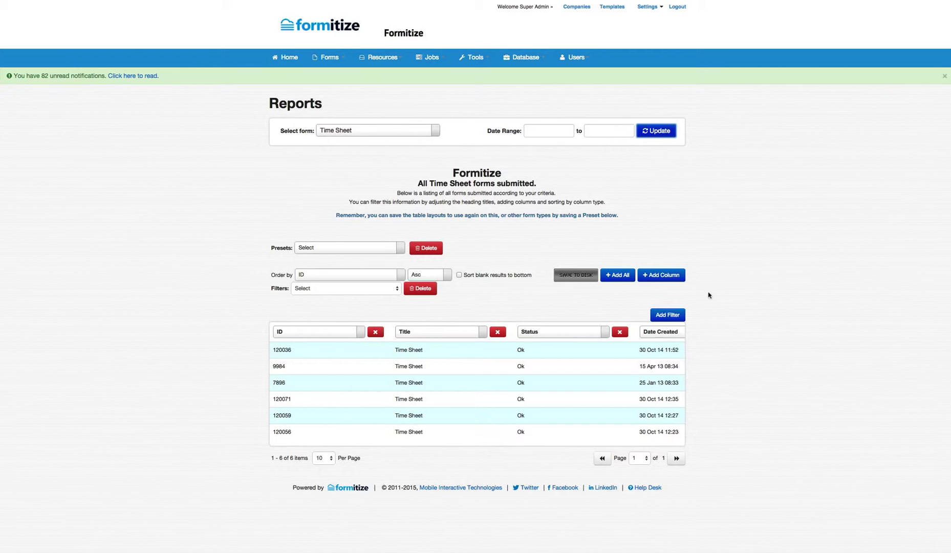
left_click(466, 331)
key("Down")
key("Down")
key("Down")
key("Down")
key("Down")
key("Down")
key("Down")
key("Down")
key("Down")
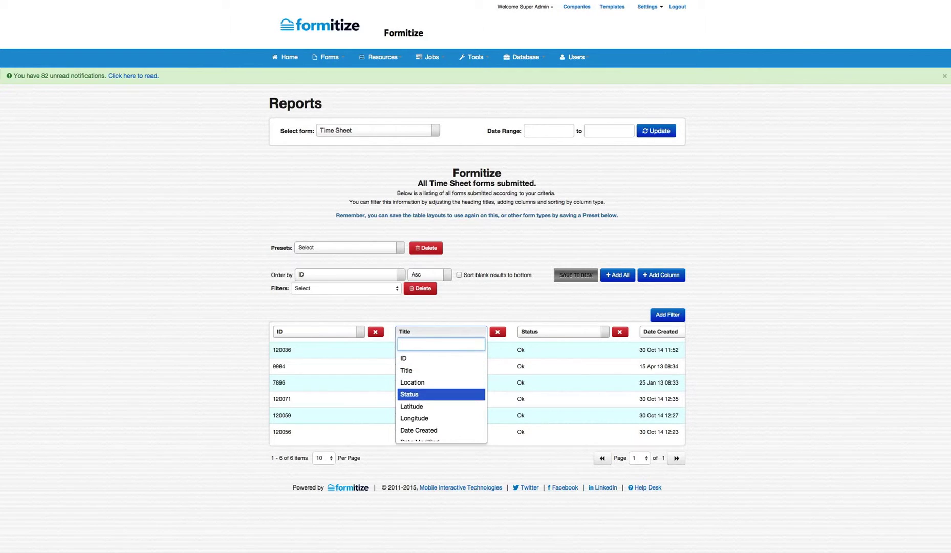
key("Down")
key("Down")
key("Down")
key("Down")
key("Down")
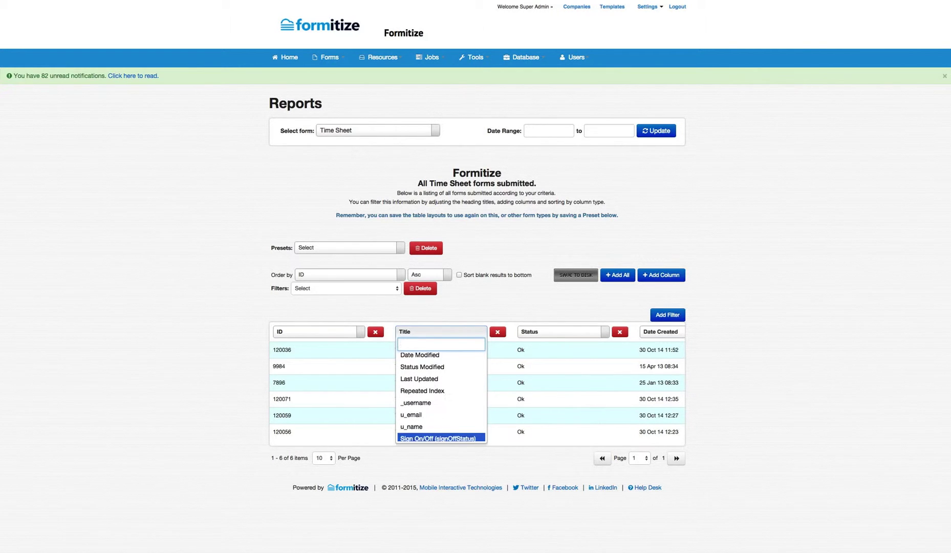
key("Up")
key("Up")
key("Up")
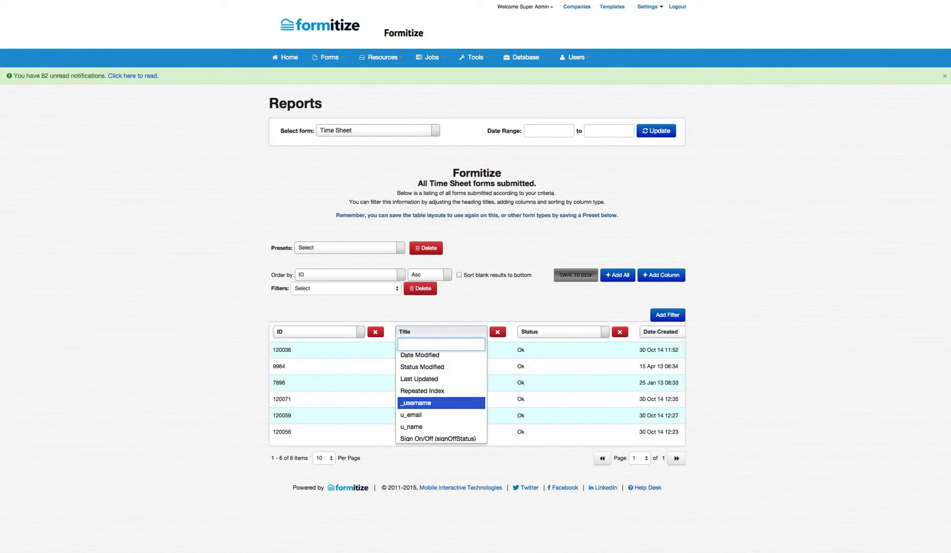
left_click(431, 403)
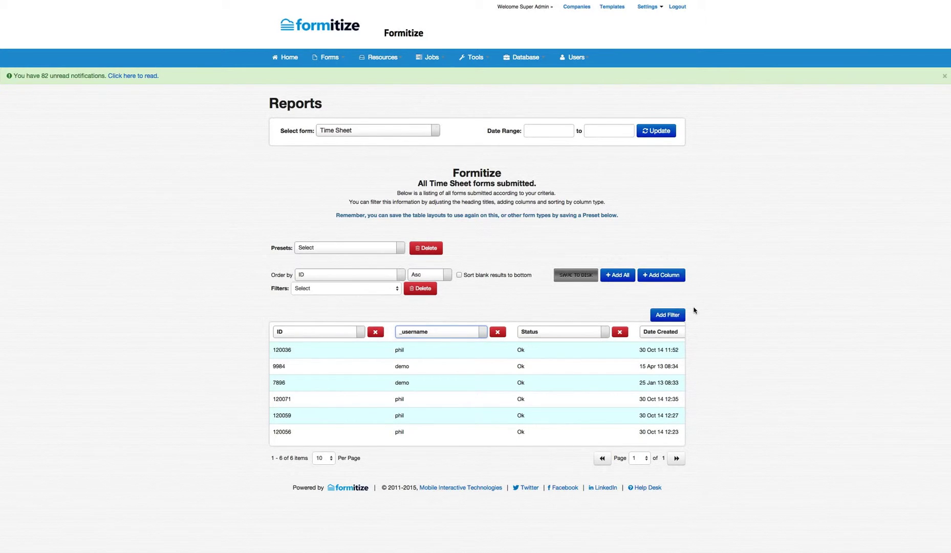
left_click(372, 251)
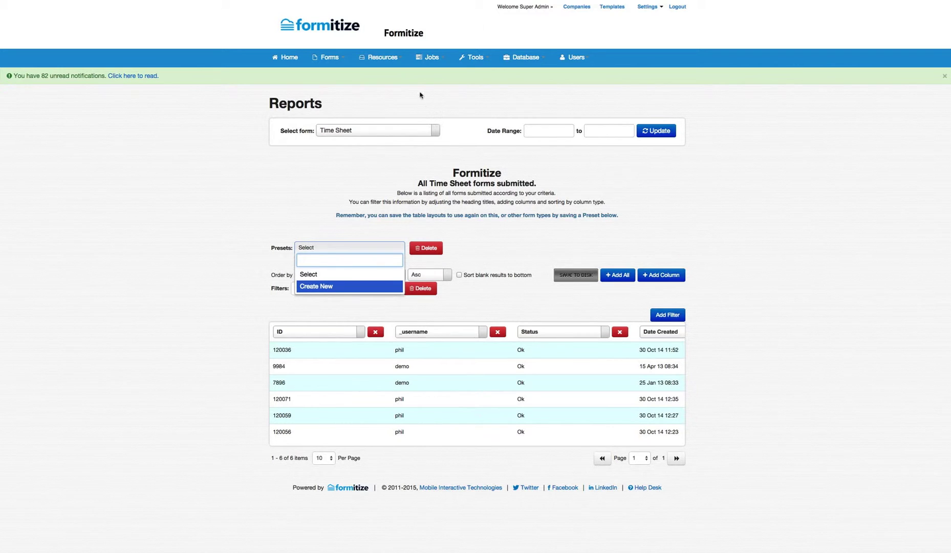
- Dismiss the Presets list and bring up the Tools menu options above the report
left_click(476, 59)
left_click(476, 59)
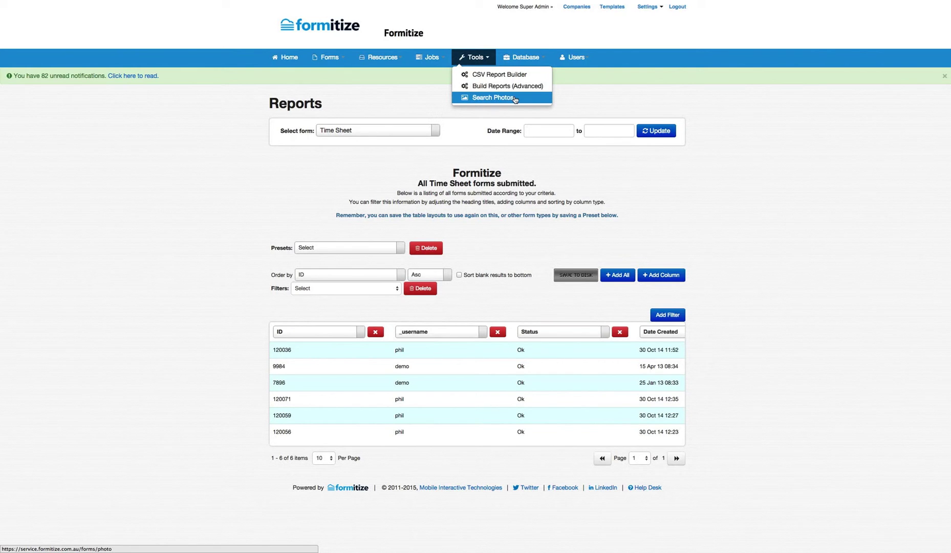
- Browse the Database and Users menus, leaving the Time Sheet report unchanged
left_click(528, 57)
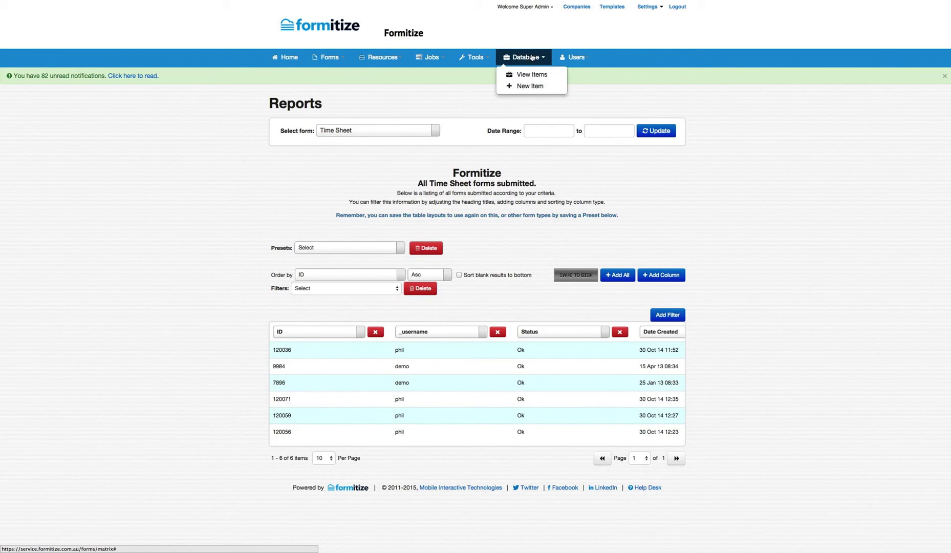
left_click(576, 58)
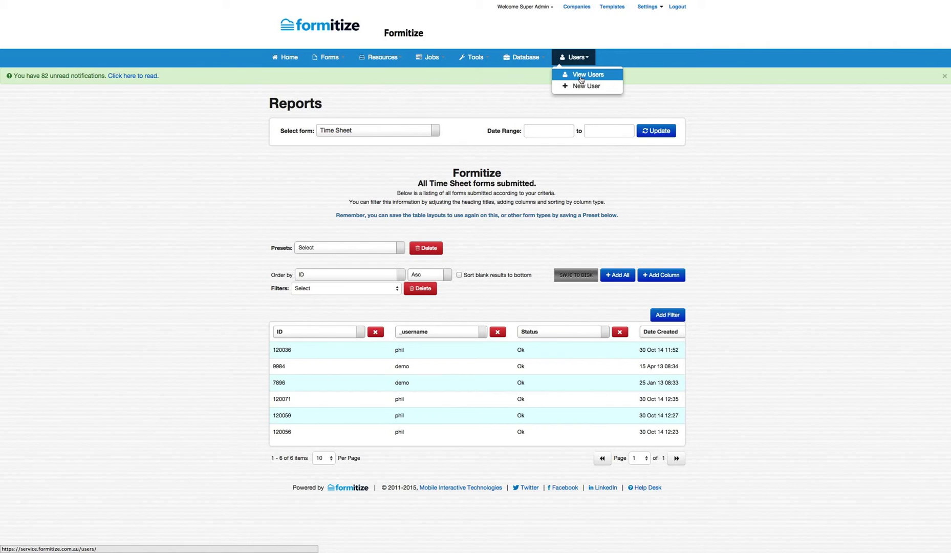
left_click(410, 97)
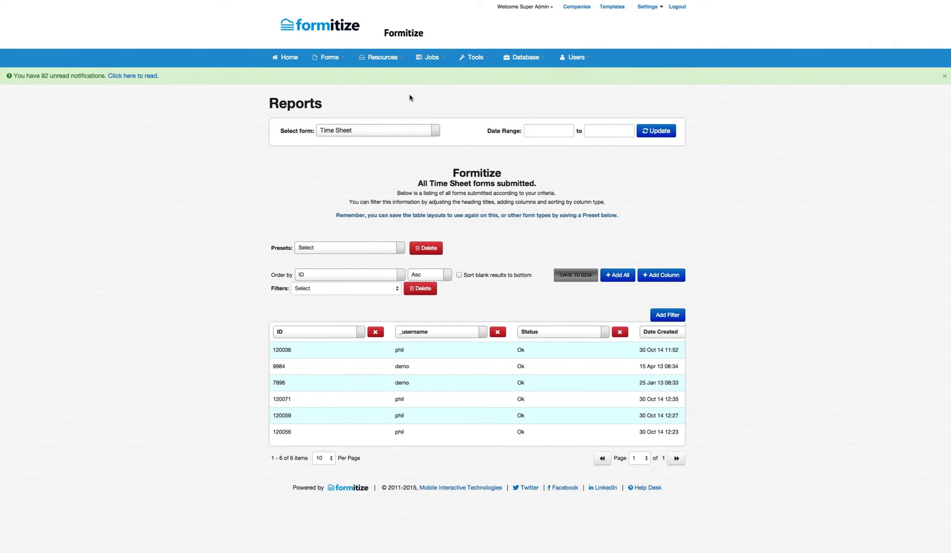